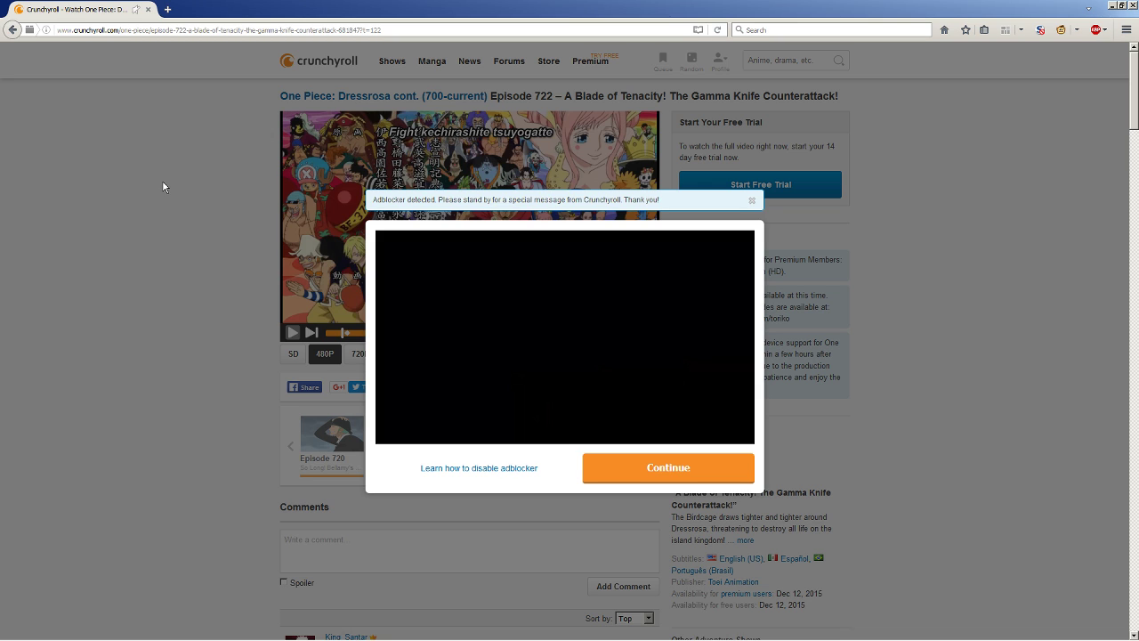
Reload the Crunchyroll episode page, close DevTools, and inspect the adblocker modal's content element.
right_click(213, 143)
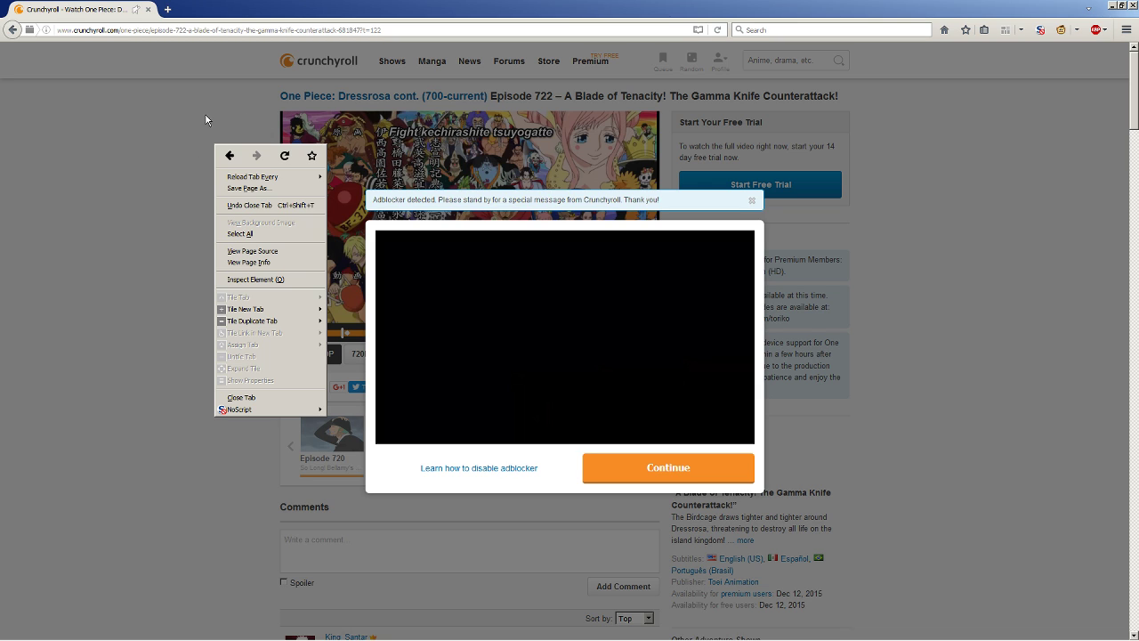
click(294, 160)
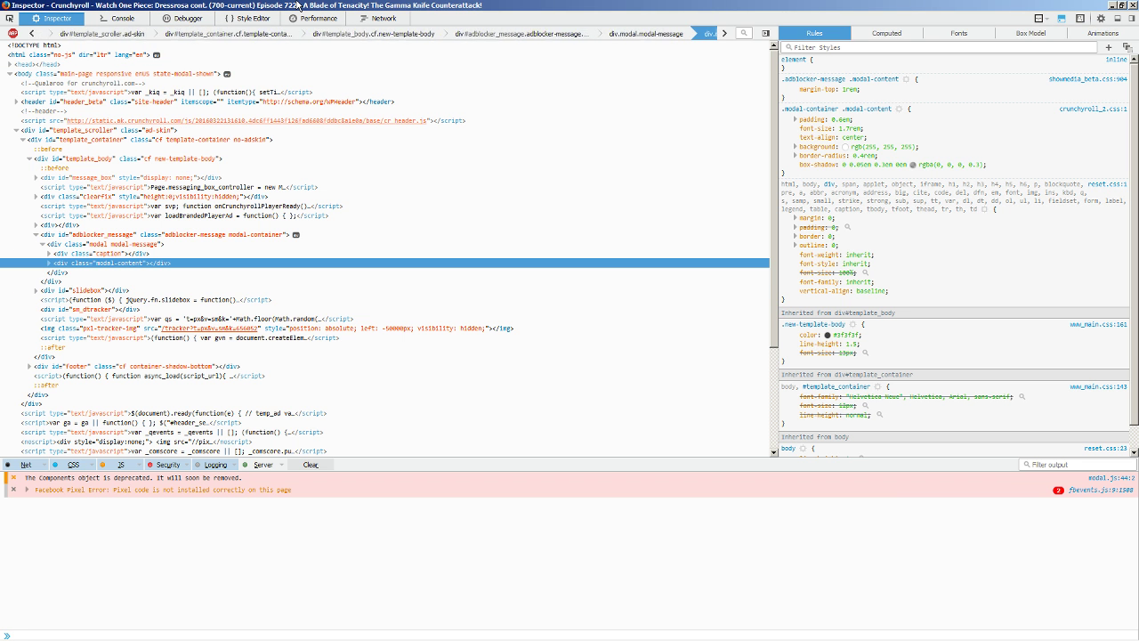
key(F12)
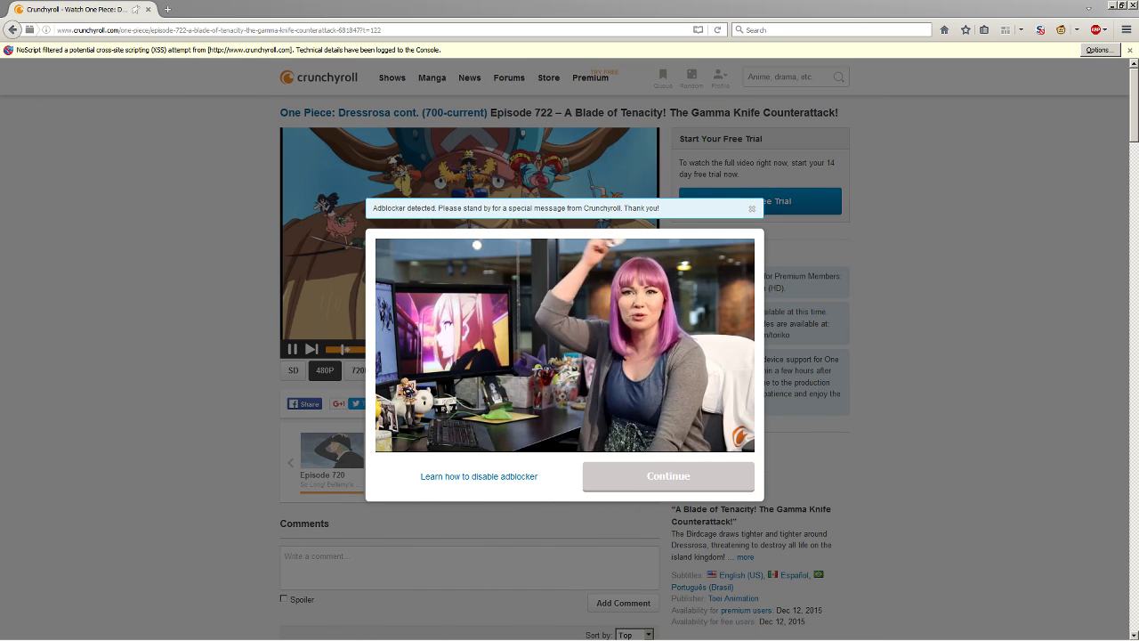
right_click(397, 233)
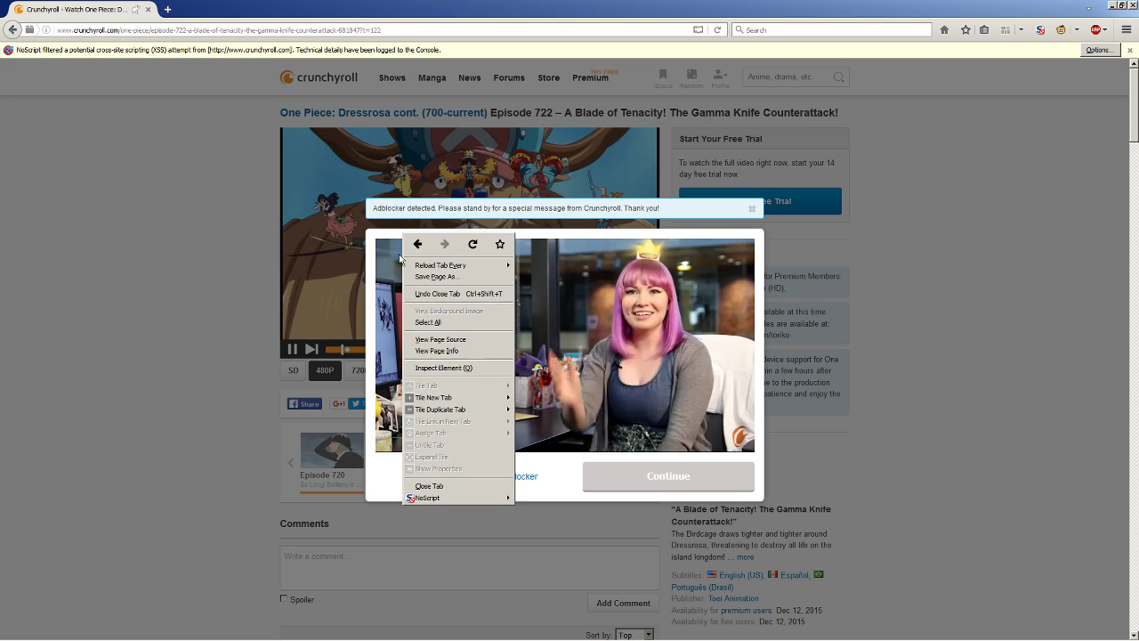
click(443, 367)
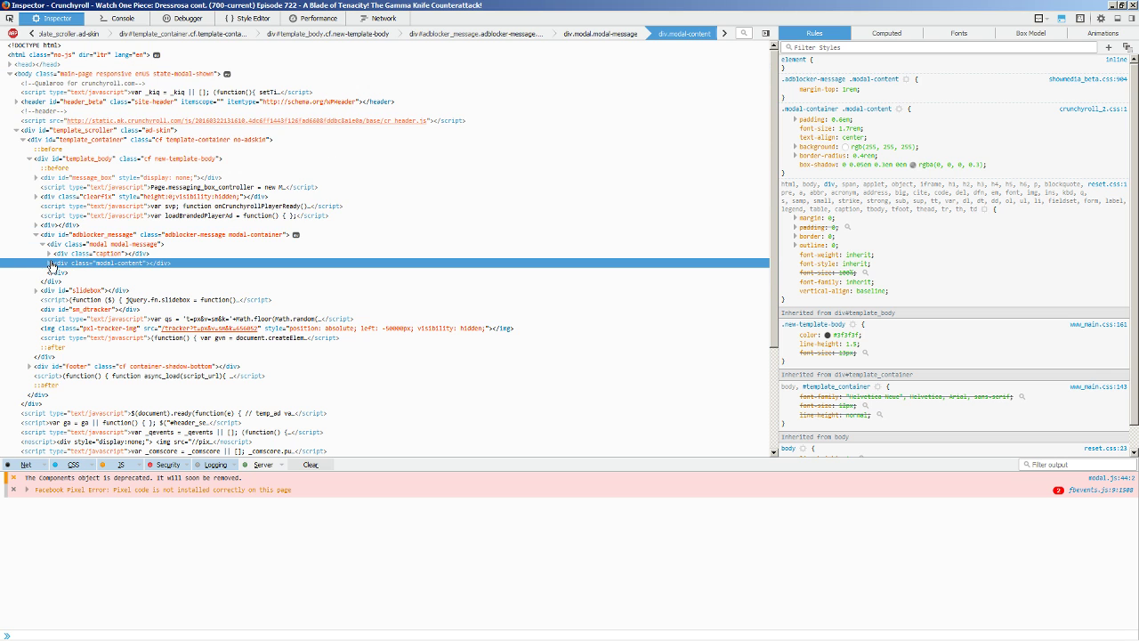
Expand div.modal-content and copy the id of div#adblocker_message.
click(49, 264)
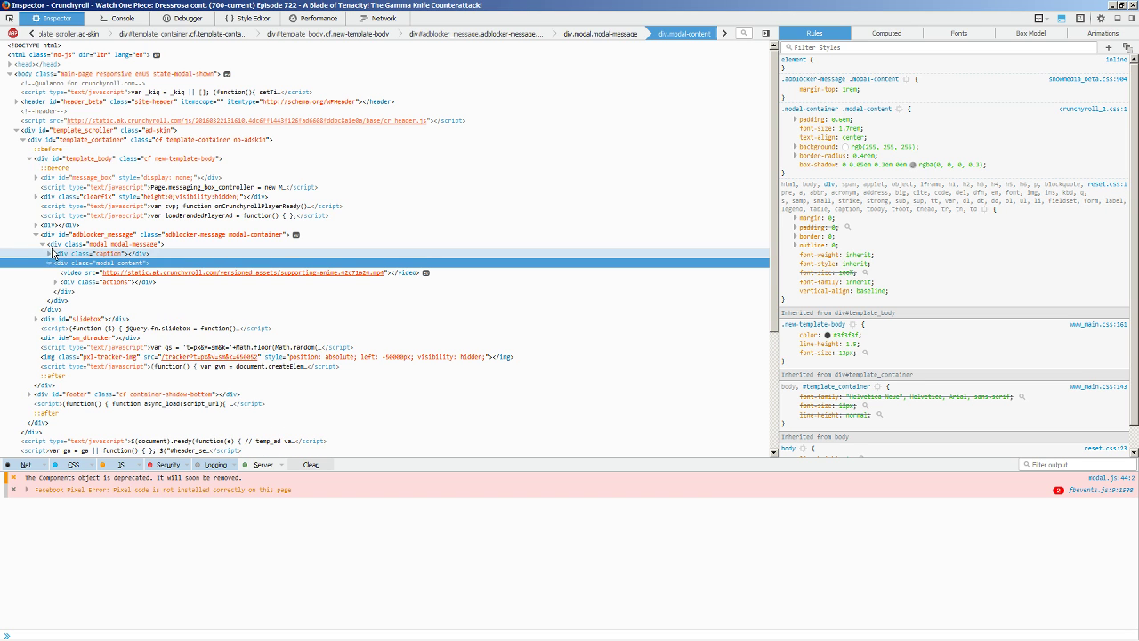
click(75, 236)
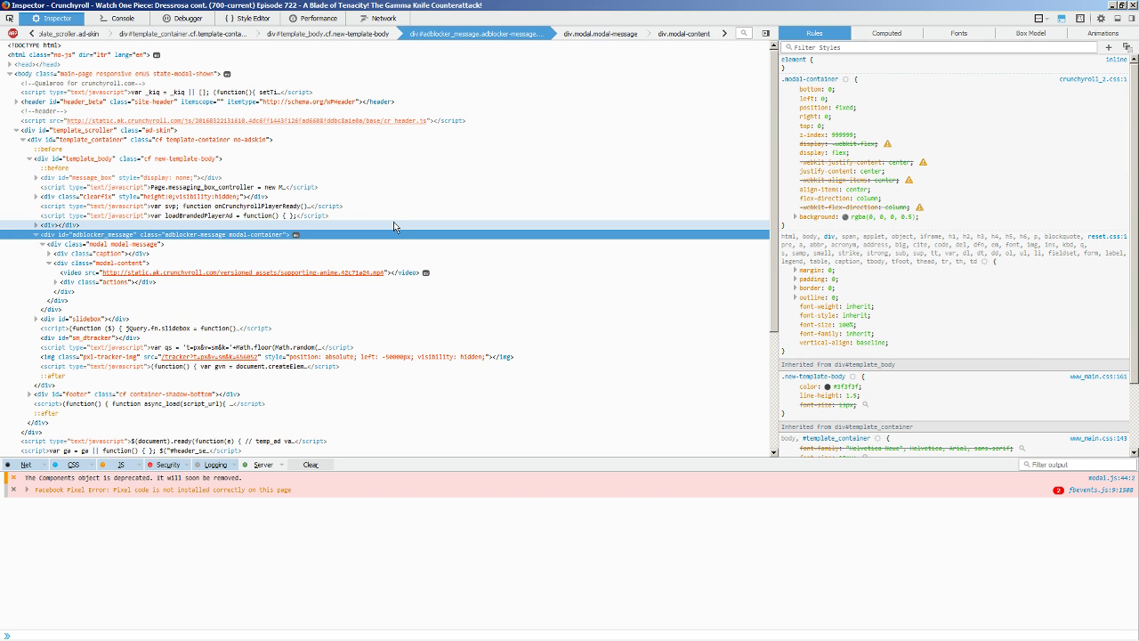
double_click(98, 236)
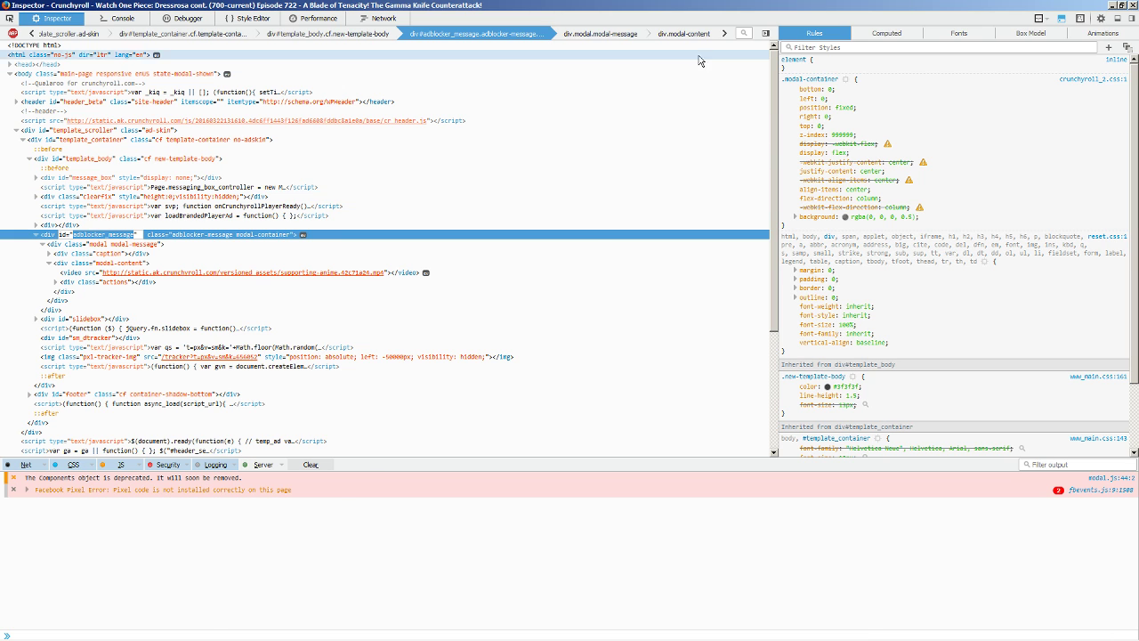
Search the Inspector's HTML for 'adblocker_message', reaching the adblocker_message_strategy.js script.
key(ctrl+f)
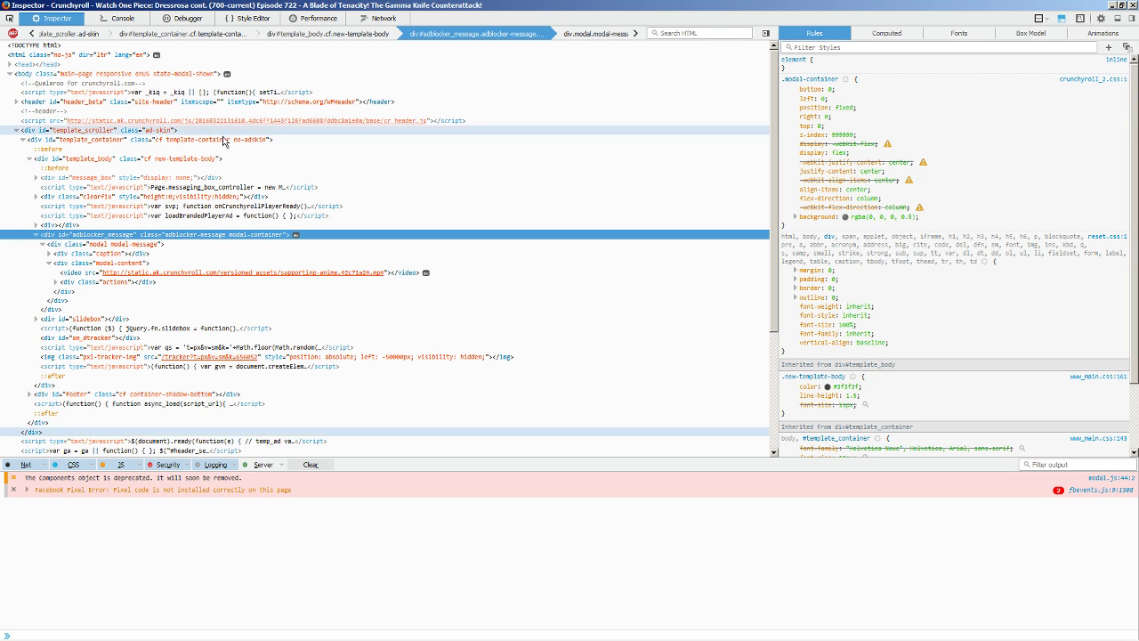
double_click(100, 237)
key(ctrl+c)
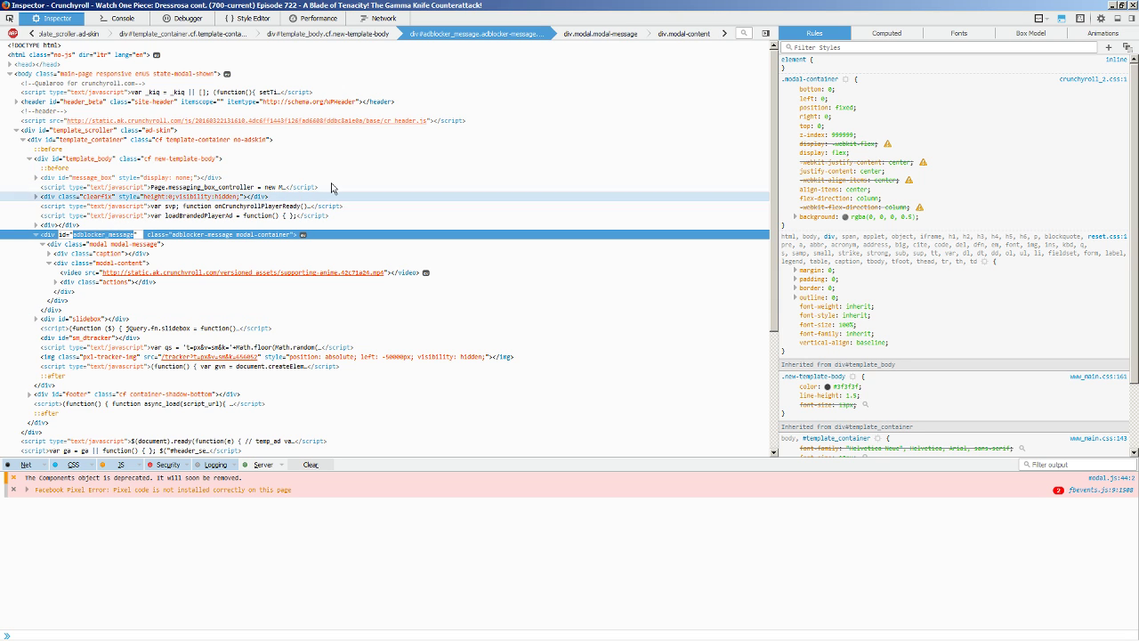
click(744, 33)
key(ctrl+v)
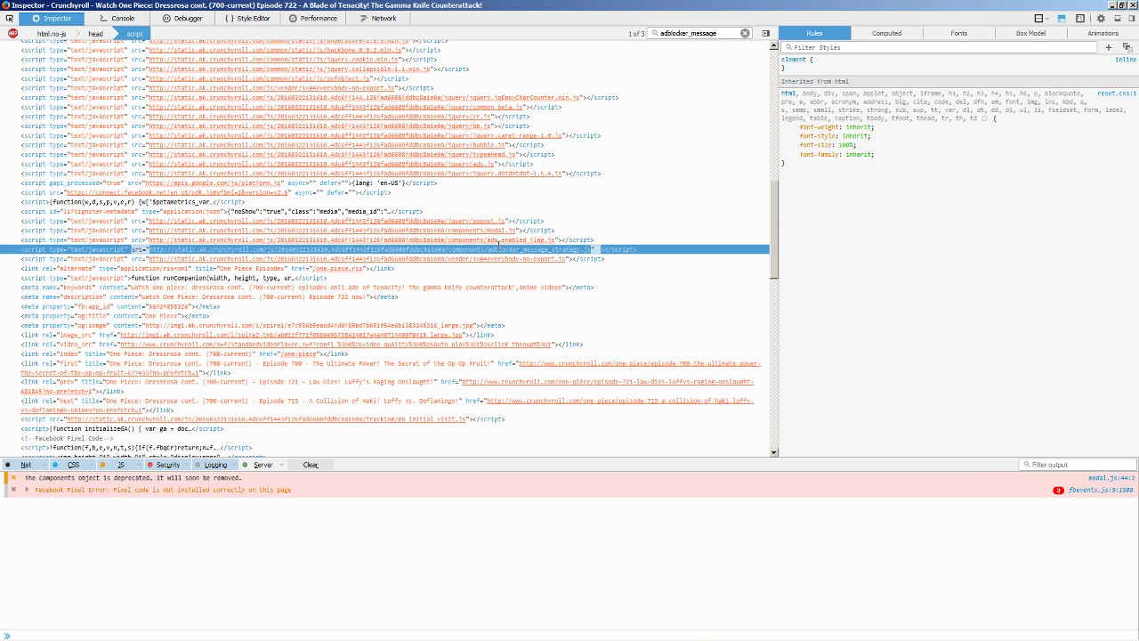
Edit the src URL of the adblocker_message_strategy.js script tag and select part of it.
click(490, 249)
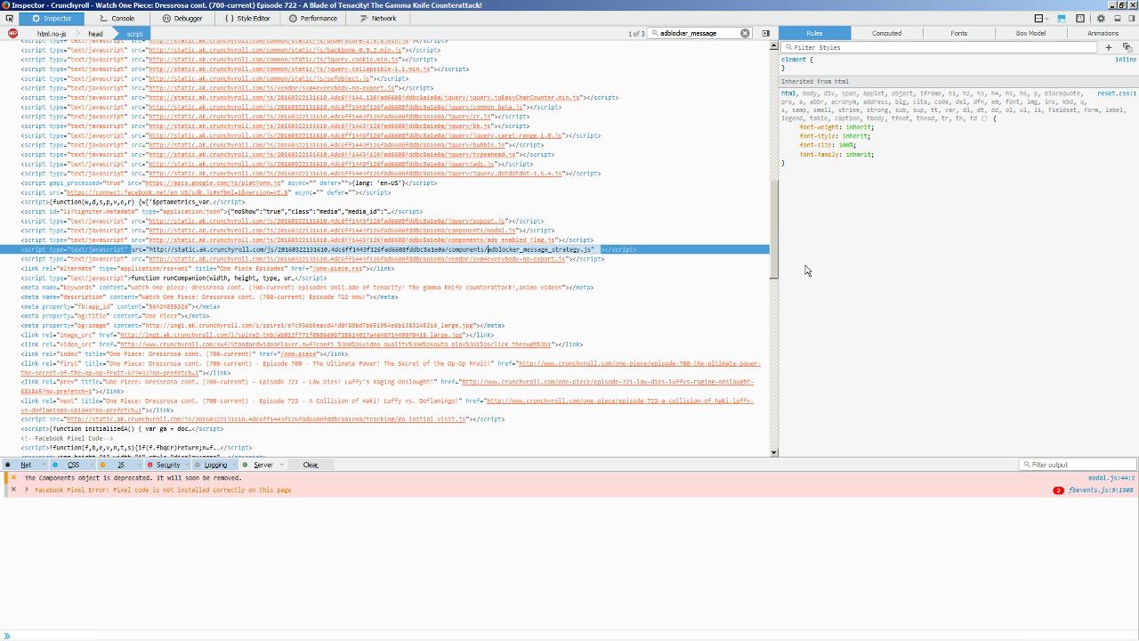
key(shift+Right)
key(shift+Right)
key(shift+Right)
key(shift+Right)
key(shift+Right)
key(shift+Right)
key(shift+Right)
key(shift+Right)
key(shift+Right)
key(shift+Right)
key(shift+Right)
key(shift+Right)
key(shift+Right)
key(shift+Right)
key(shift+Right)
key(shift+Right)
key(shift+Right)
key(shift+Right)
key(shift+Right)
key(shift+Right)
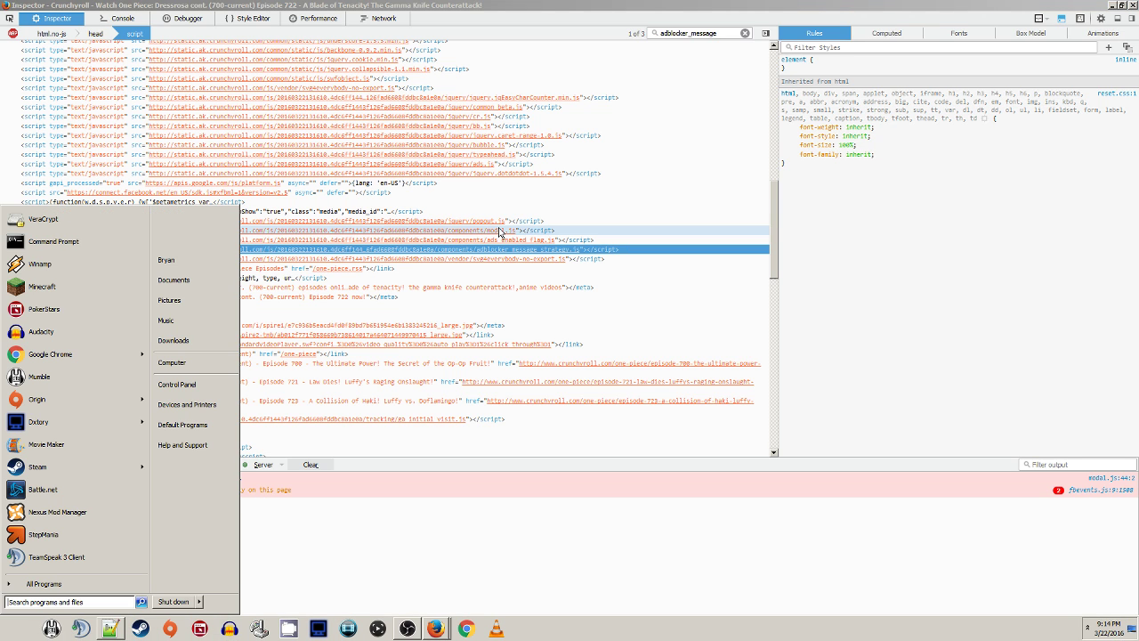
key(super)
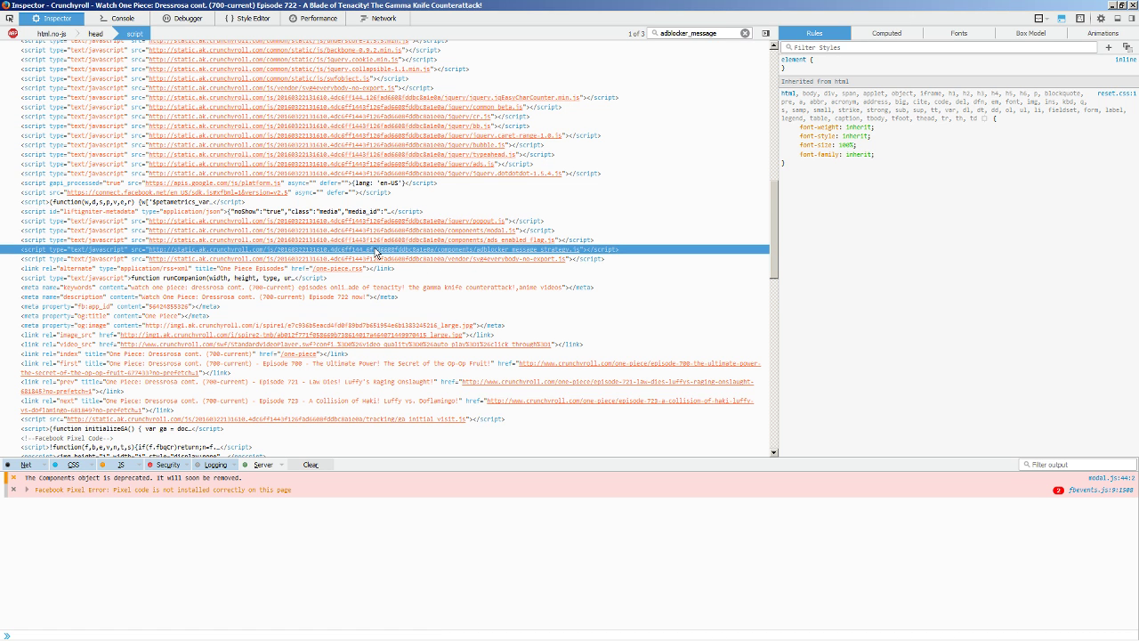
In a new Notepad++ note, write the 'Site …/js/*/adblocker_message_strategy.js*' and 'Deny' rule under the script URL.
double_click(509, 253)
key(ctrl+c)
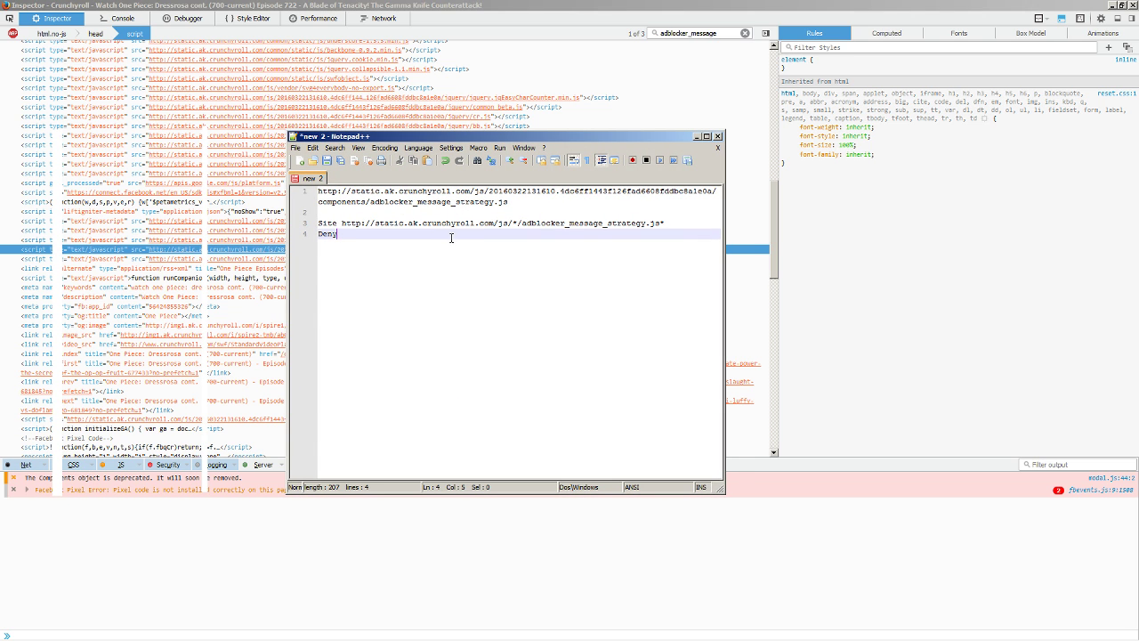
key(Return)
key(Return)
key(ctrl+v)
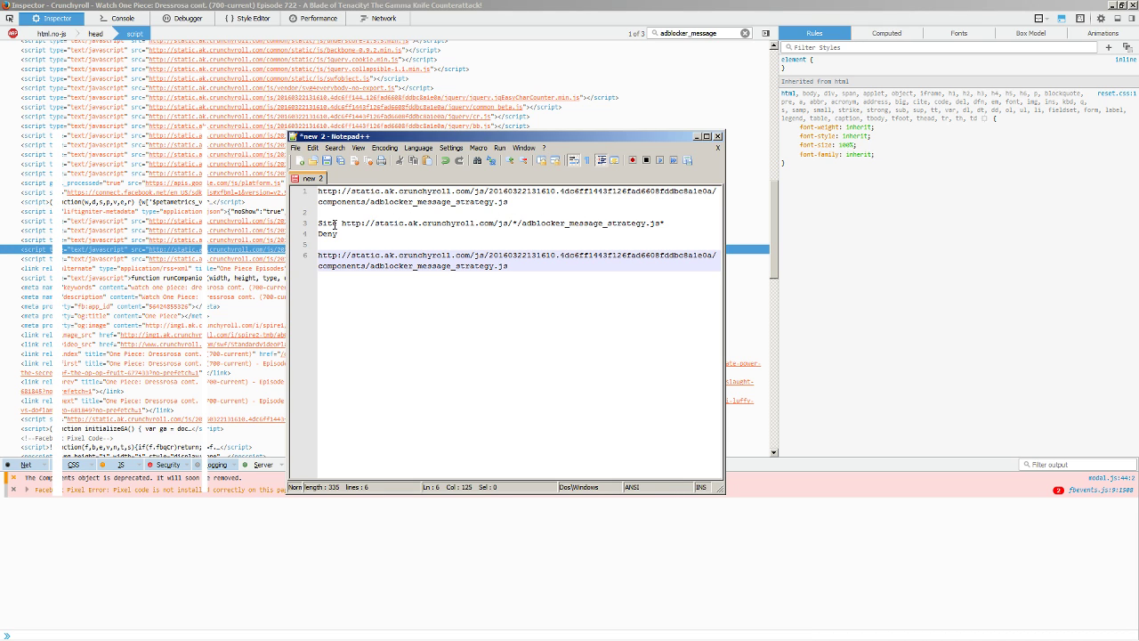
drag(346, 236, 294, 227)
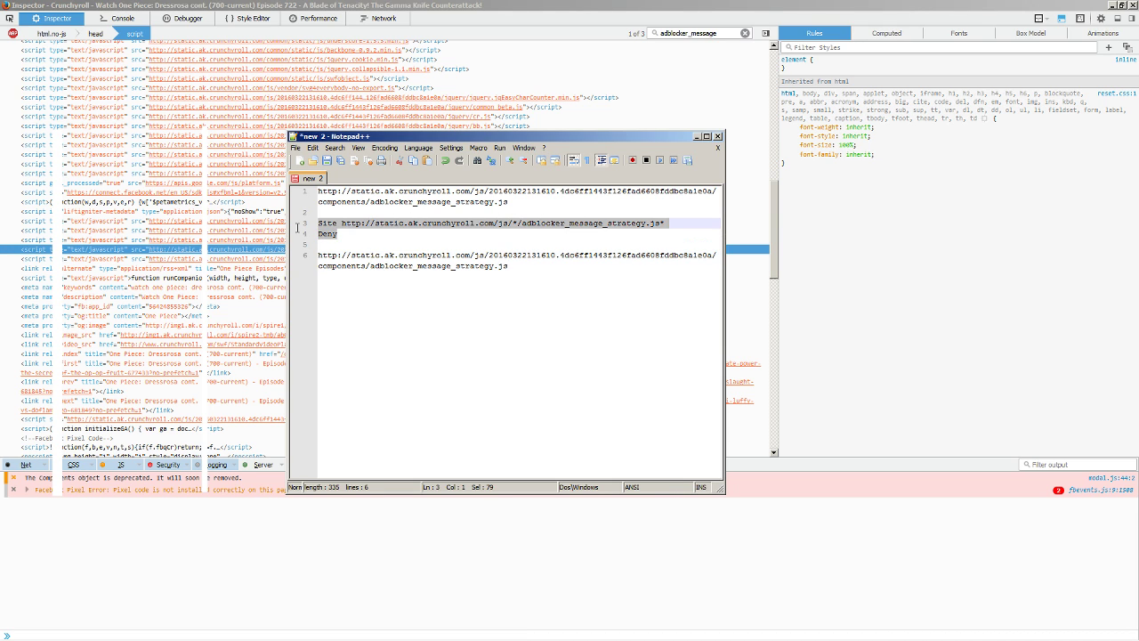
Open NoScript Options from the page's context menu, on Advanced > ABE's USER ruleset.
drag(512, 7, 443, 42)
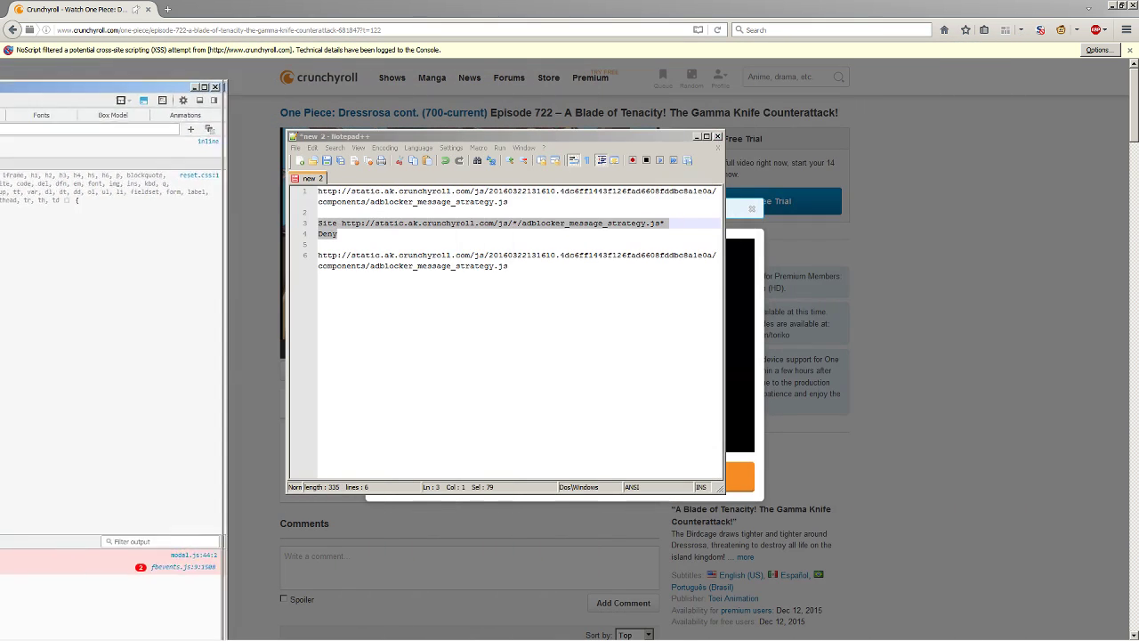
click(918, 230)
right_click(917, 230)
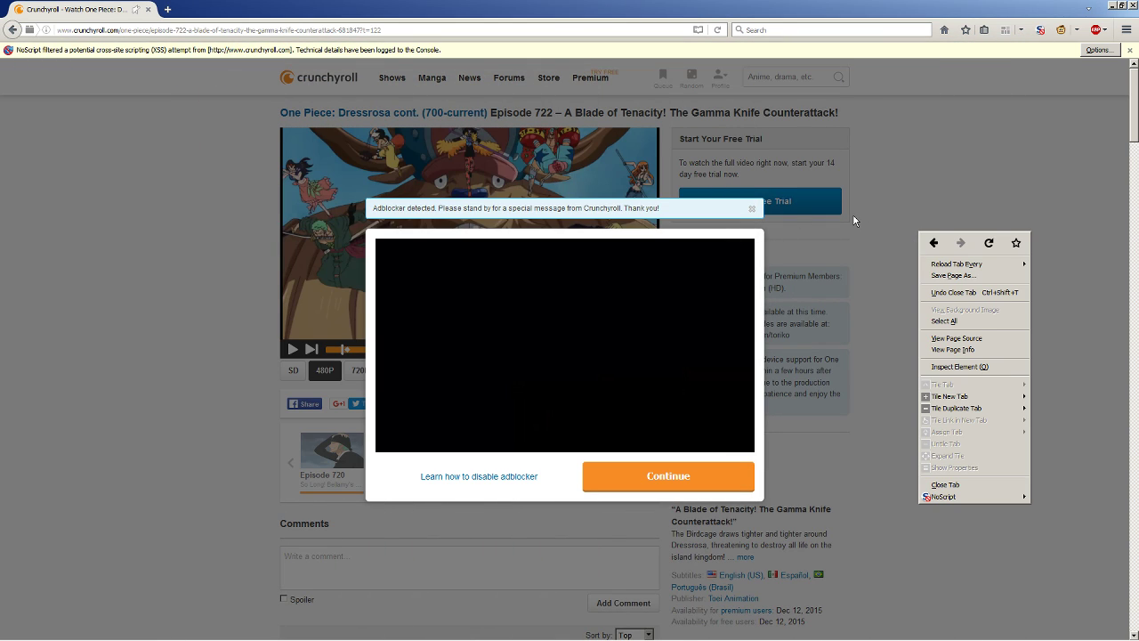
mouse_move(948, 498)
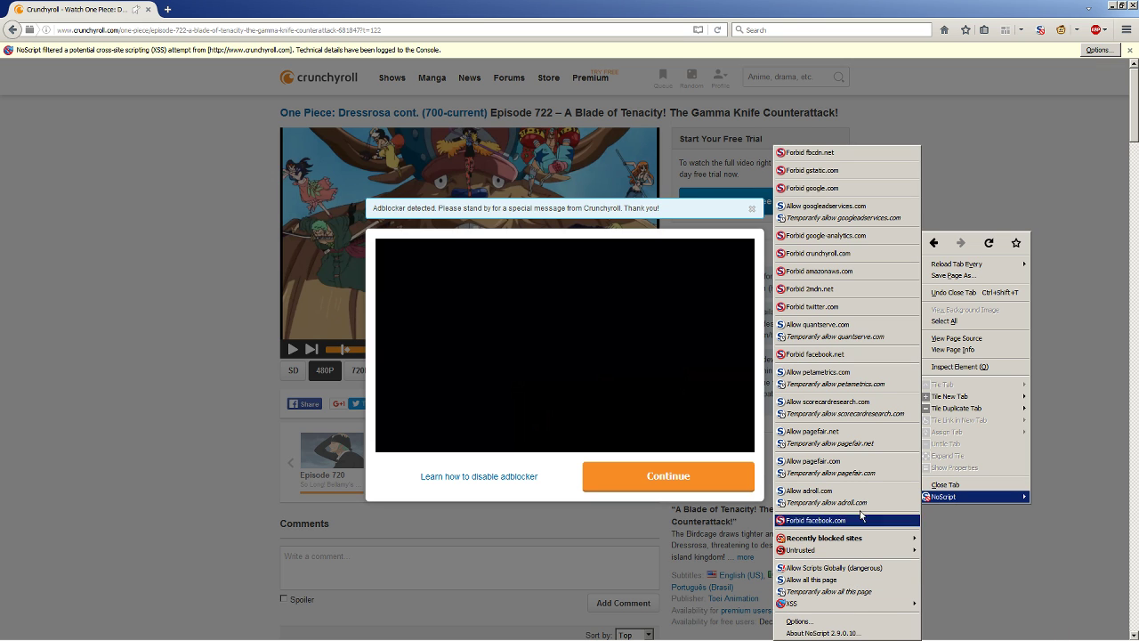
mouse_move(865, 539)
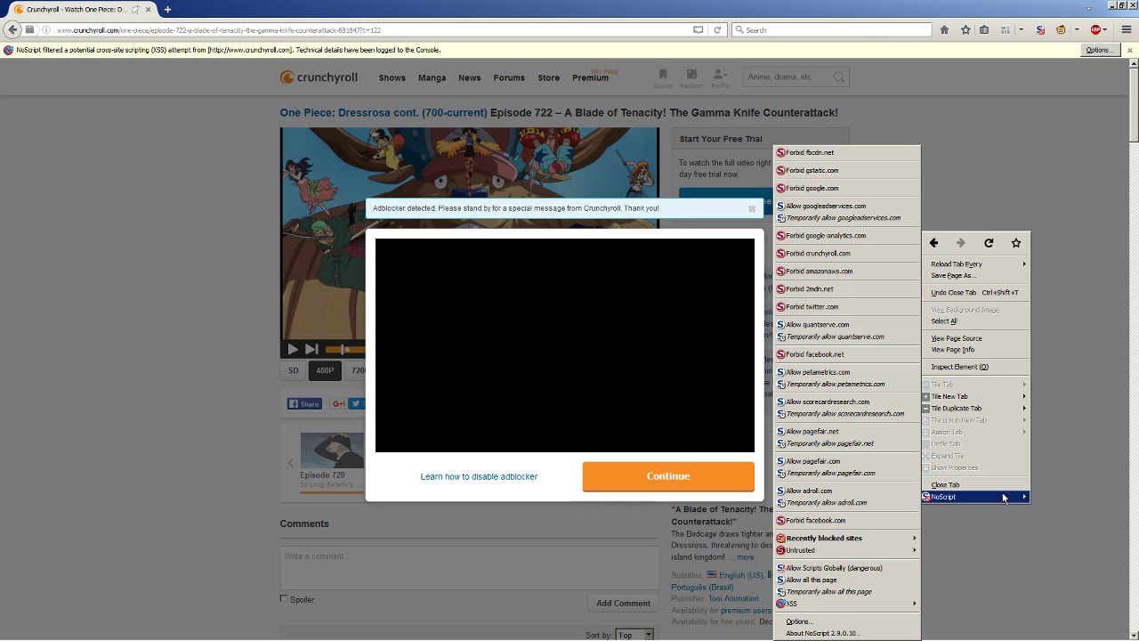
click(834, 623)
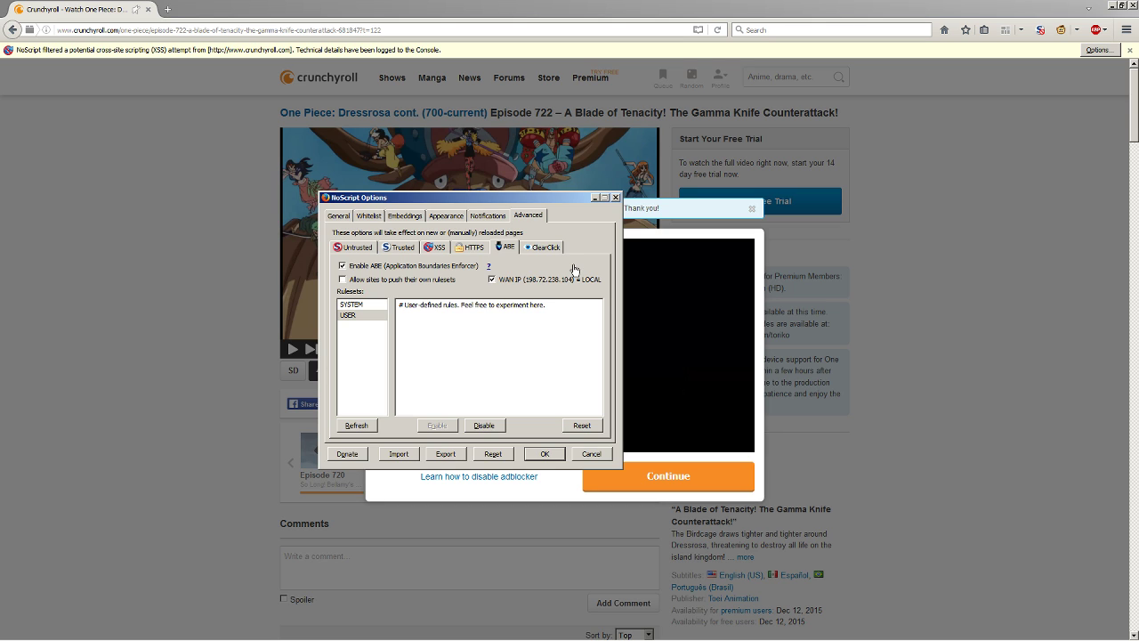
Put the cursor in the empty ABE USER rules box, then switch back to the Notepad++ note.
click(502, 315)
mouse_move(505, 636)
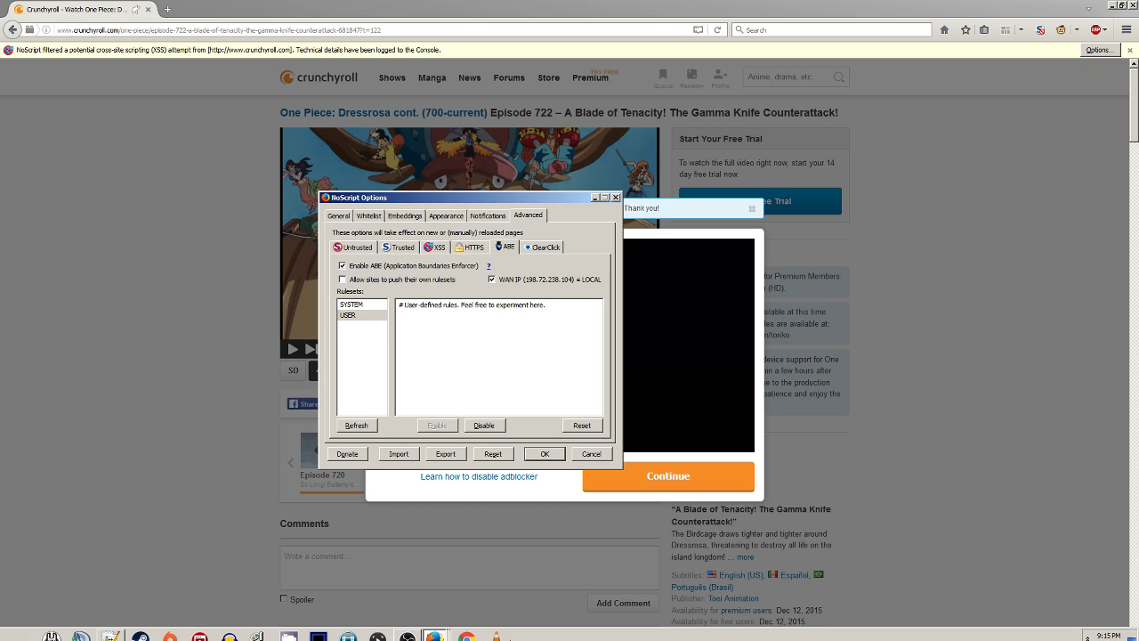
click(110, 628)
drag(537, 138, 215, 62)
click(92, 162)
drag(211, 187, 9, 175)
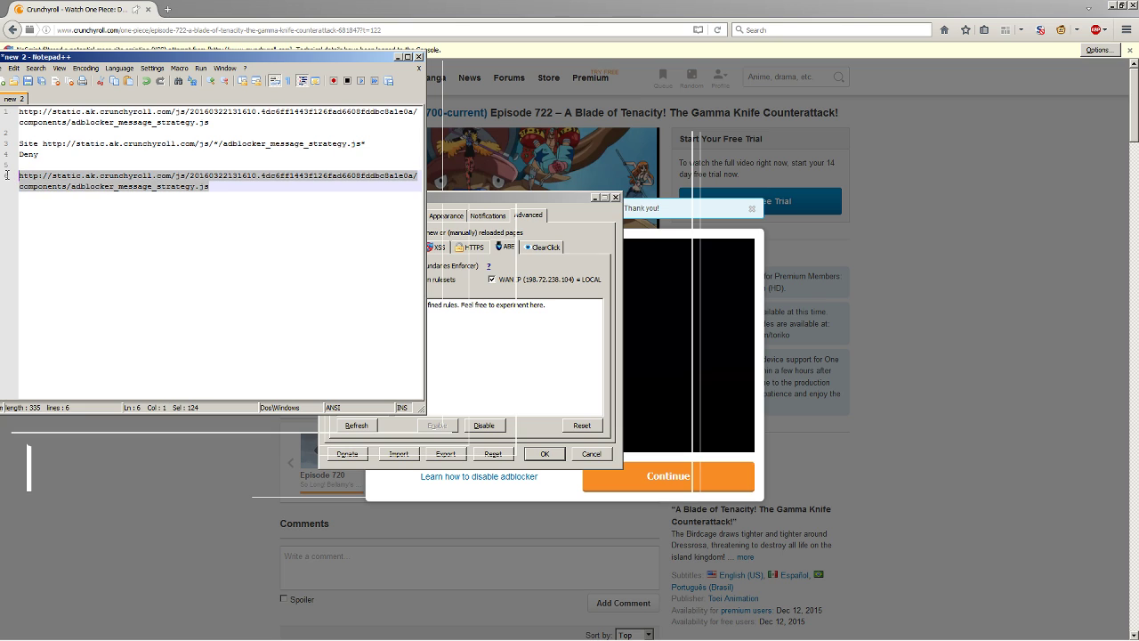
click(203, 186)
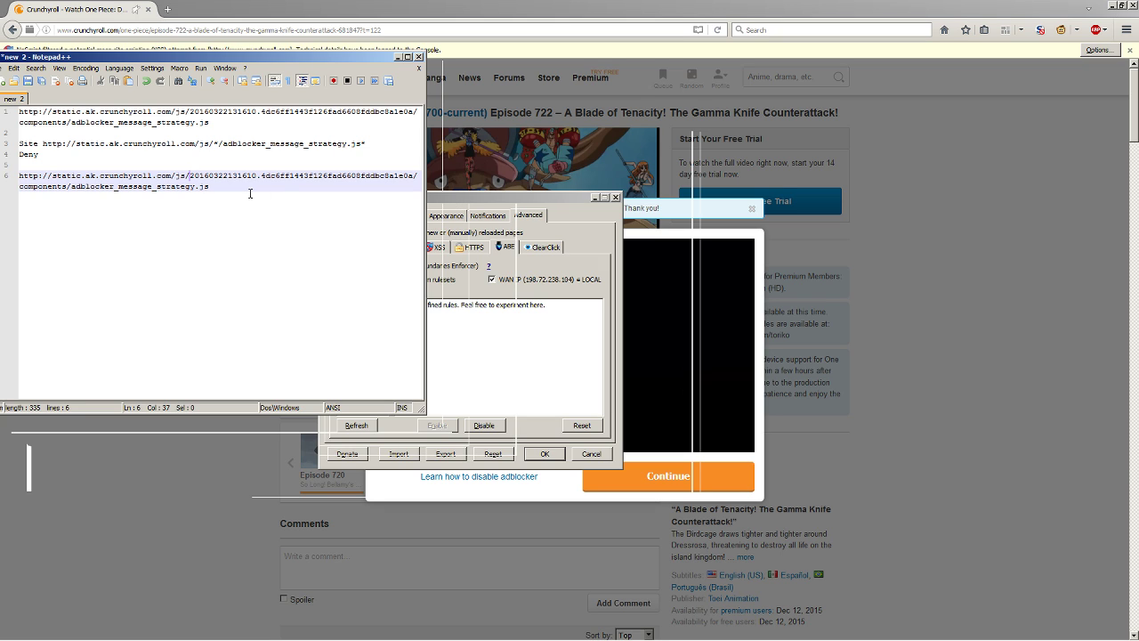
drag(252, 186, 15, 176)
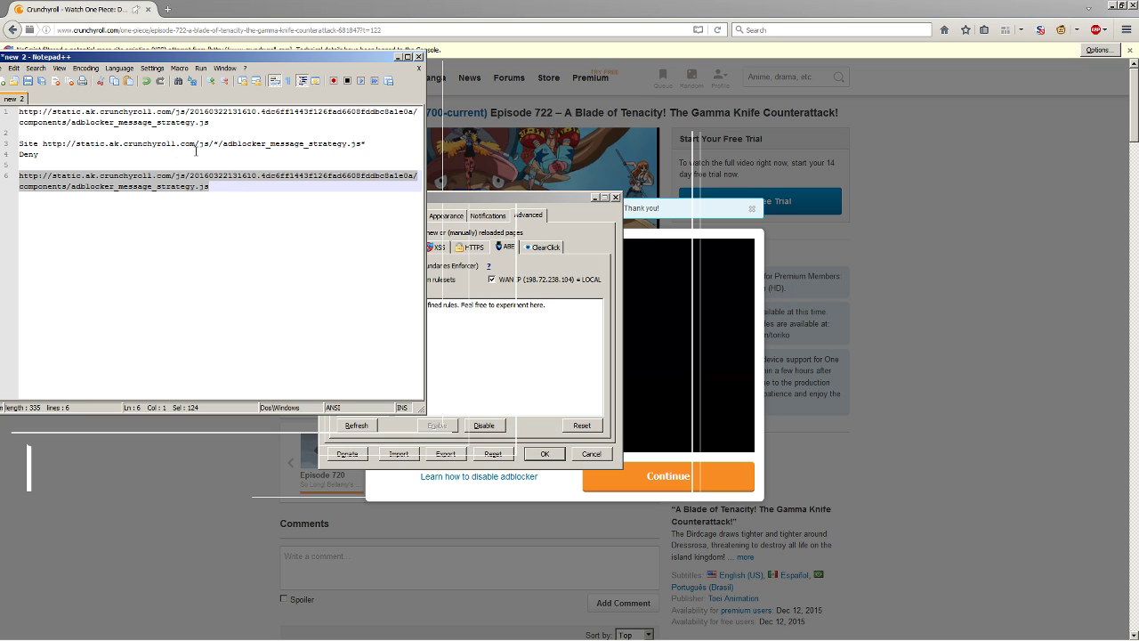
Compare the rule's js/* wildcard with the hashed folder in the real script URL on line 6.
click(217, 143)
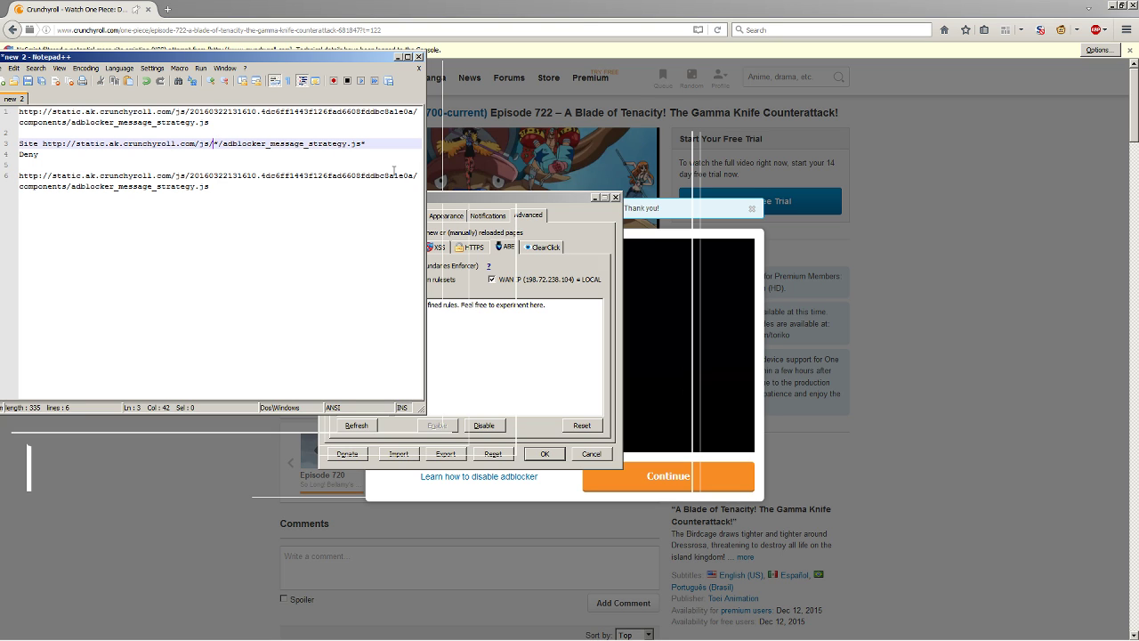
key(Down)
key(Down)
key(Down)
key(Left)
key(Left)
key(Left)
key(Left)
key(Left)
key(Left)
key(ctrl+shift+Right)
key(ctrl+shift+Right)
key(ctrl+shift+Right)
key(Up)
key(Up)
key(Up)
key(ctrl+Left)
key(ctrl+Left)
key(ctrl+Left)
key(Left)
key(shift+Left)
key(Home)
key(Right)
key(Right)
key(Right)
key(Right)
key(Right)
key(Right)
key(Right)
key(Right)
key(Right)
key(Right)
key(Right)
key(Right)
key(Right)
key(Right)
key(Right)
key(Right)
key(Right)
key(Right)
key(Right)
key(Right)
key(Right)
key(shift+Right)
key(Right)
key(shift+End)
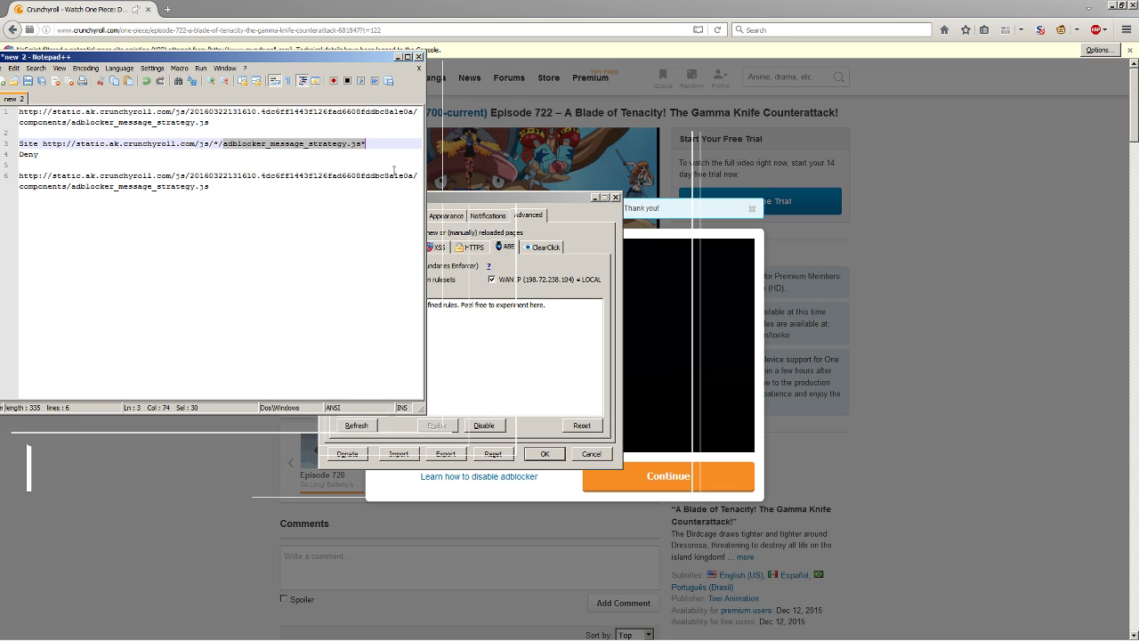
Select the two Site/Deny rule lines.
key(Home)
key(shift+Down)
key(shift+Down)
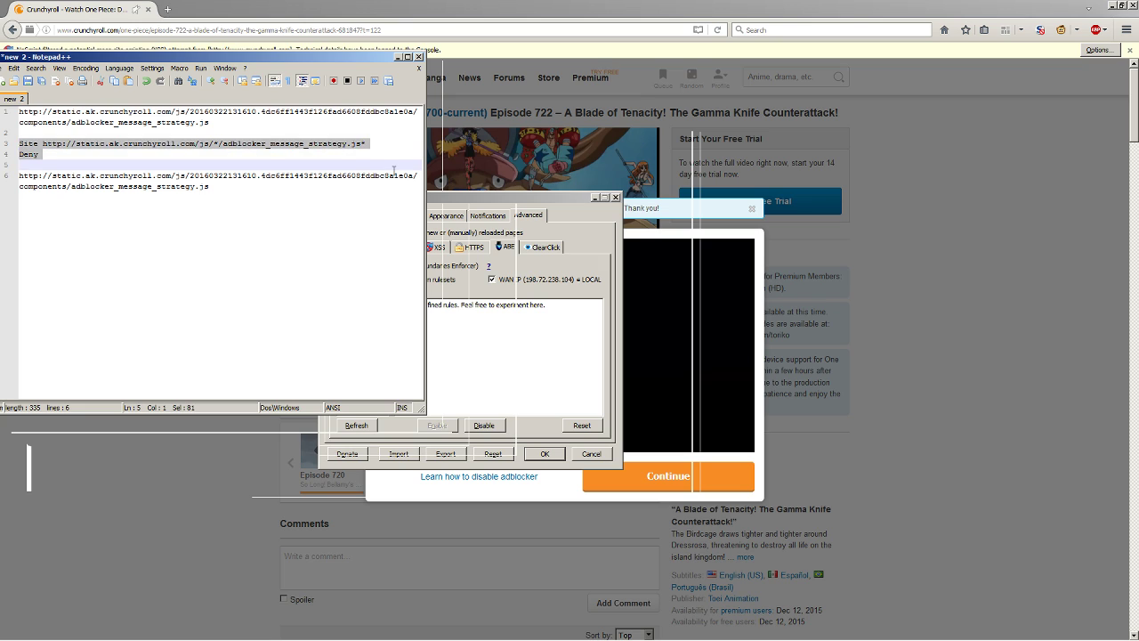
key(Up)
key(Up)
key(Up)
key(Down)
key(shift+Down)
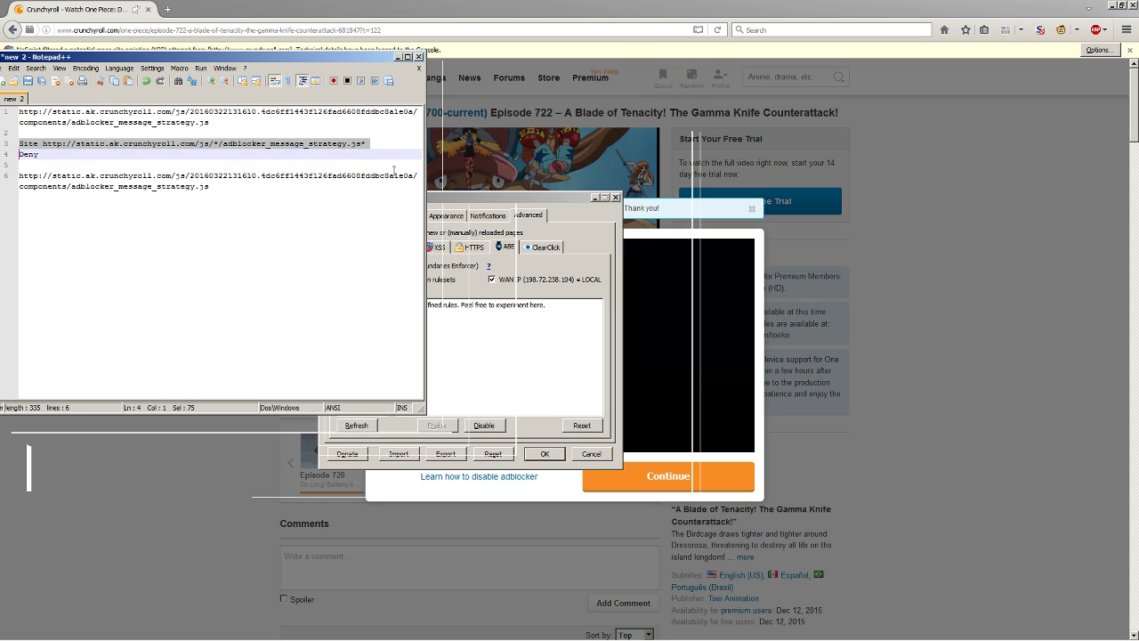
key(shift+Down)
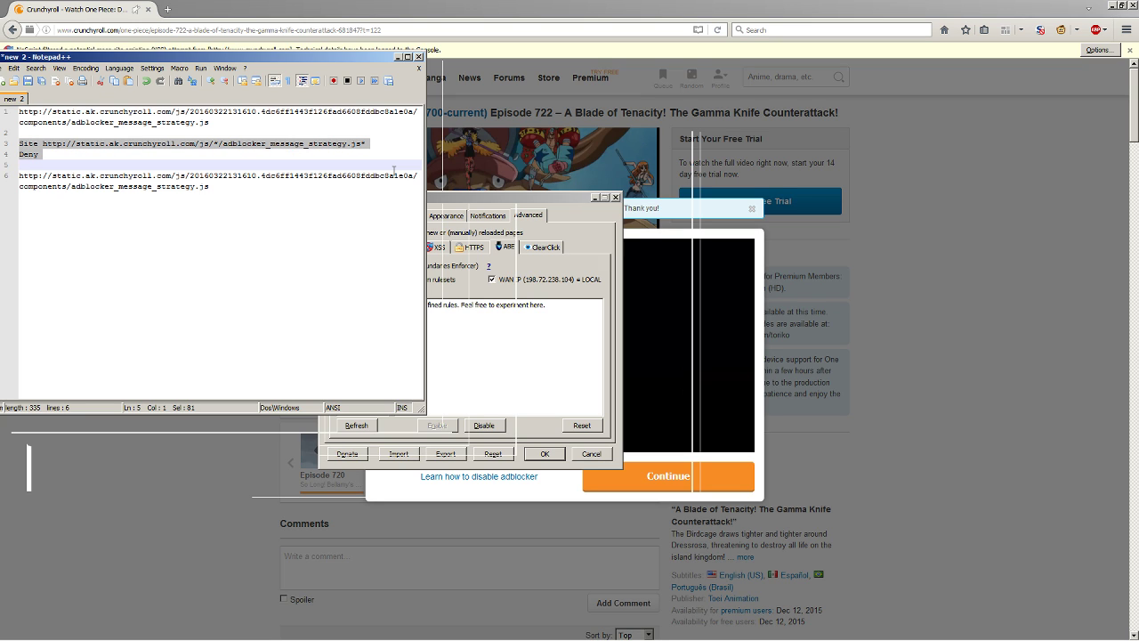
Recheck the js/* and trailing * wildcards in the rule URL, then reselect lines 3–4.
click(42, 143)
drag(43, 143, 372, 145)
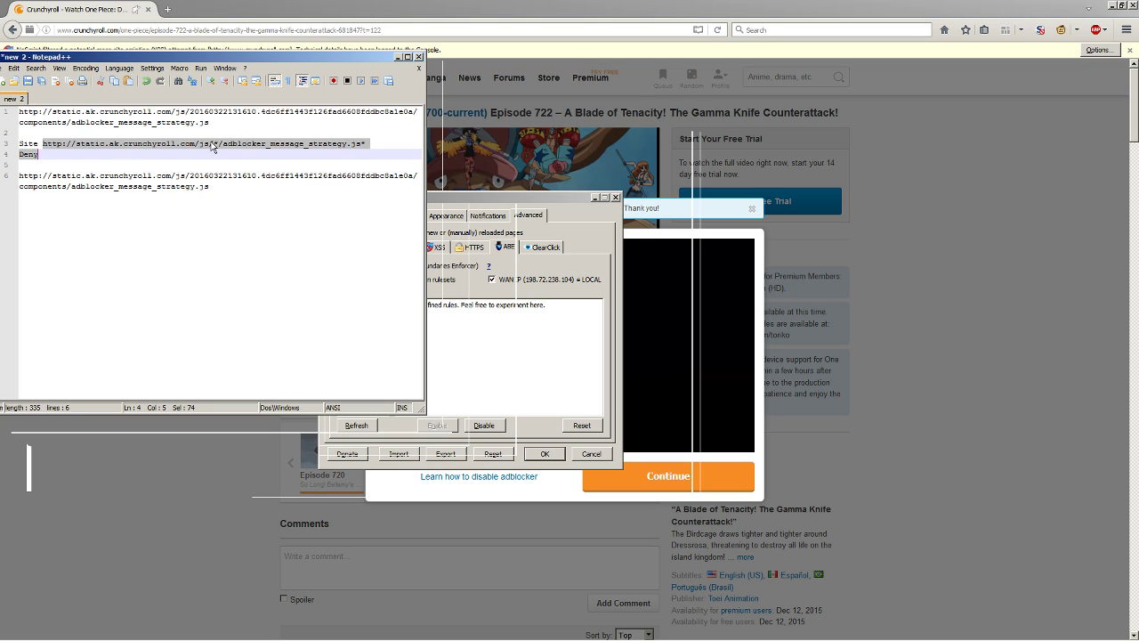
click(211, 145)
drag(213, 143, 219, 143)
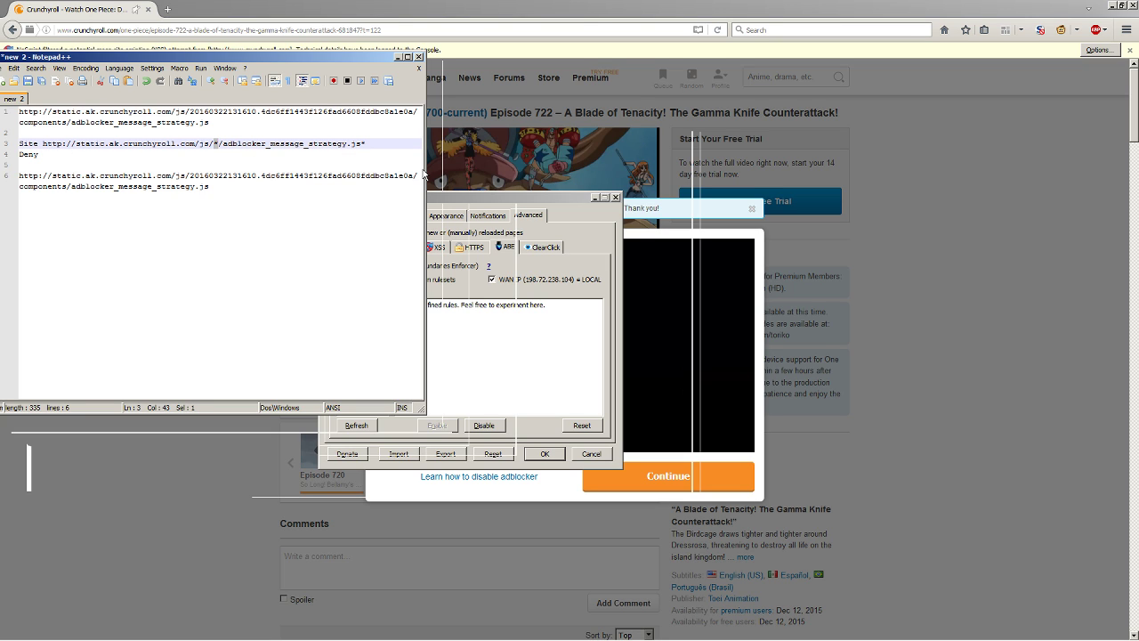
key(Right)
key(shift+Left)
key(shift+Left)
key(shift+Left)
key(shift+Left)
key(Right)
key(Right)
key(Right)
key(Right)
key(Right)
key(Right)
key(Right)
key(Right)
key(Right)
key(Left)
key(Left)
key(Left)
key(Left)
key(Left)
key(Left)
key(shift+Right)
key(shift+Right)
key(shift+Right)
key(shift+Right)
key(shift+Right)
key(shift+Right)
key(shift+Right)
key(shift+Right)
key(shift+Right)
key(shift+Right)
key(shift+Right)
key(shift+Right)
key(shift+Right)
key(shift+Right)
key(shift+Right)
key(shift+Right)
key(shift+Right)
key(shift+Right)
key(shift+Right)
key(shift+Right)
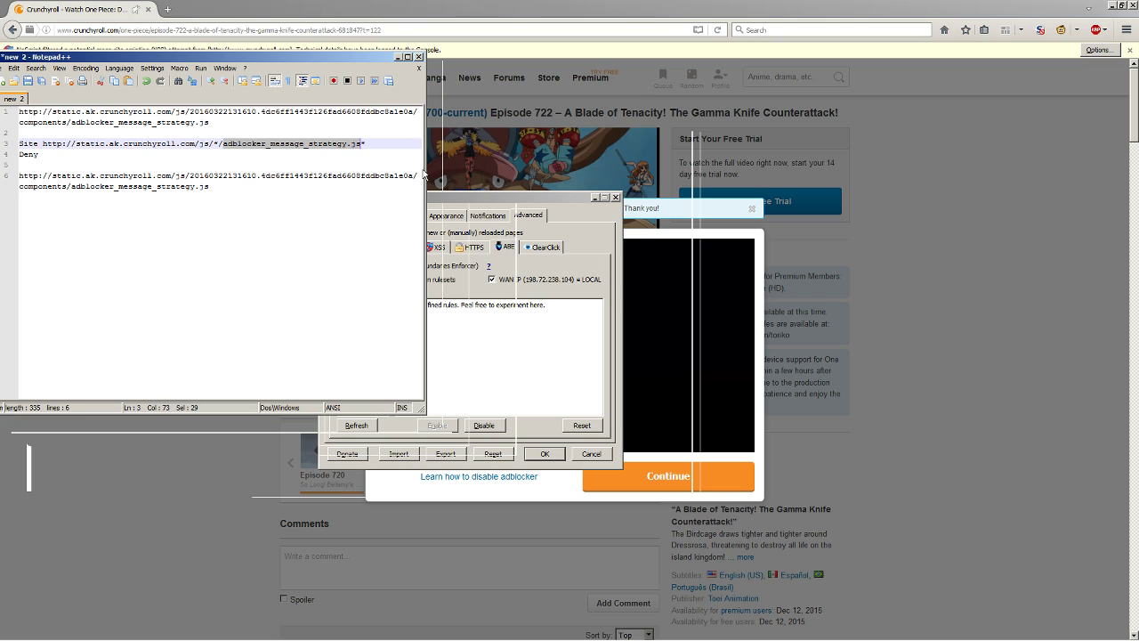
key(shift+Left)
key(Right)
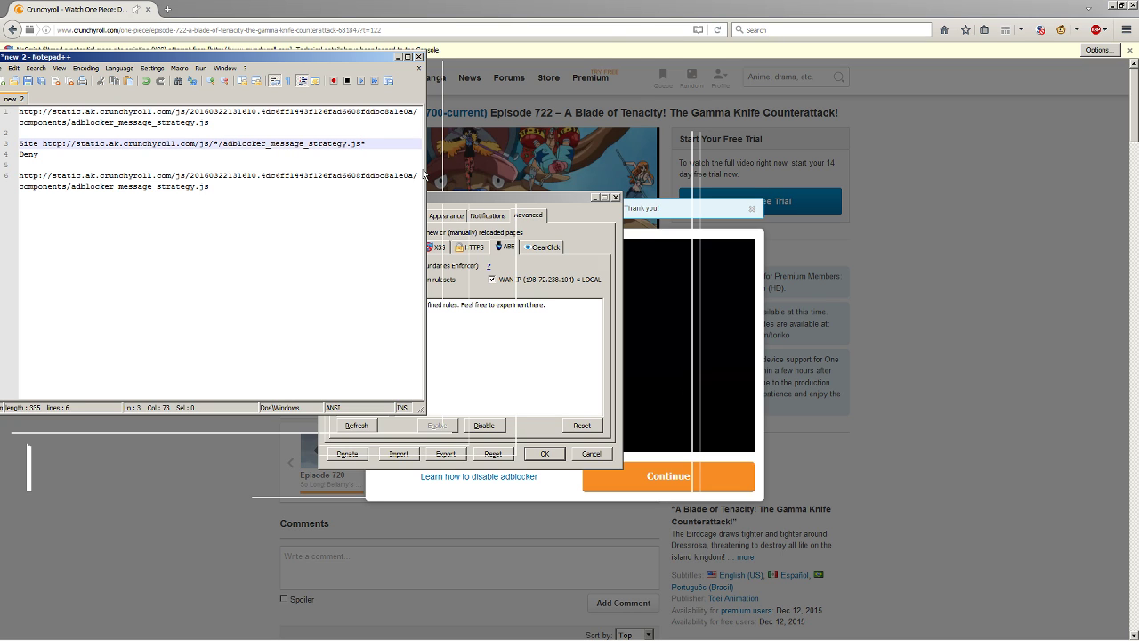
key(shift+Right)
key(Home)
key(shift+Down)
key(shift+Down)
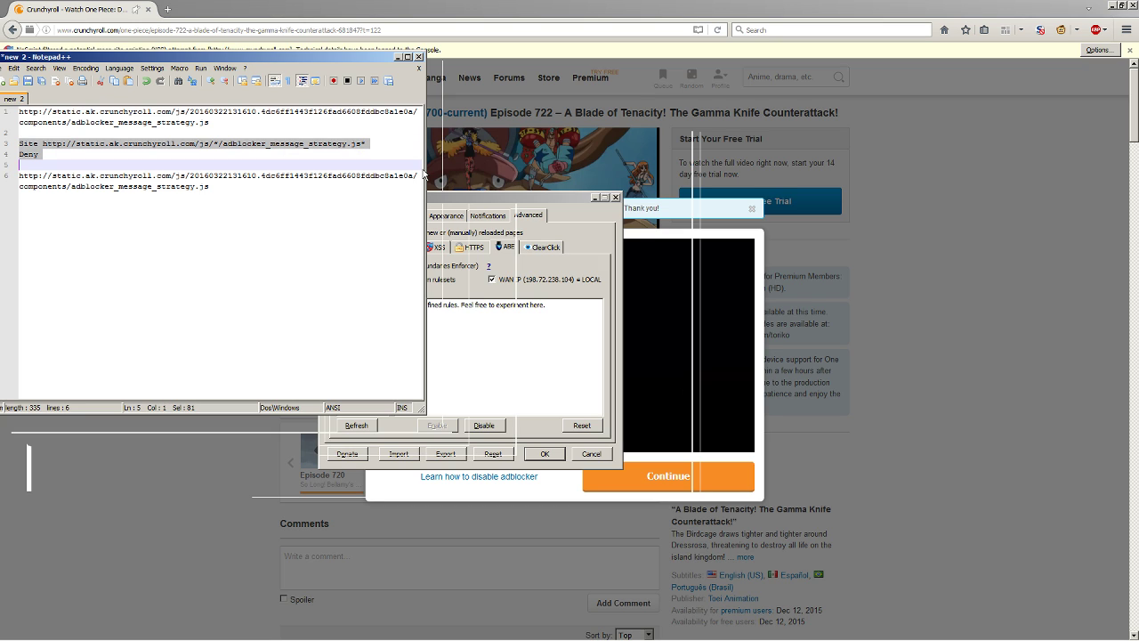
Copy the Site/Deny rule from Notepad++ into NoScript's USER rules box and confirm with OK.
right_click(35, 151)
click(73, 165)
click(536, 347)
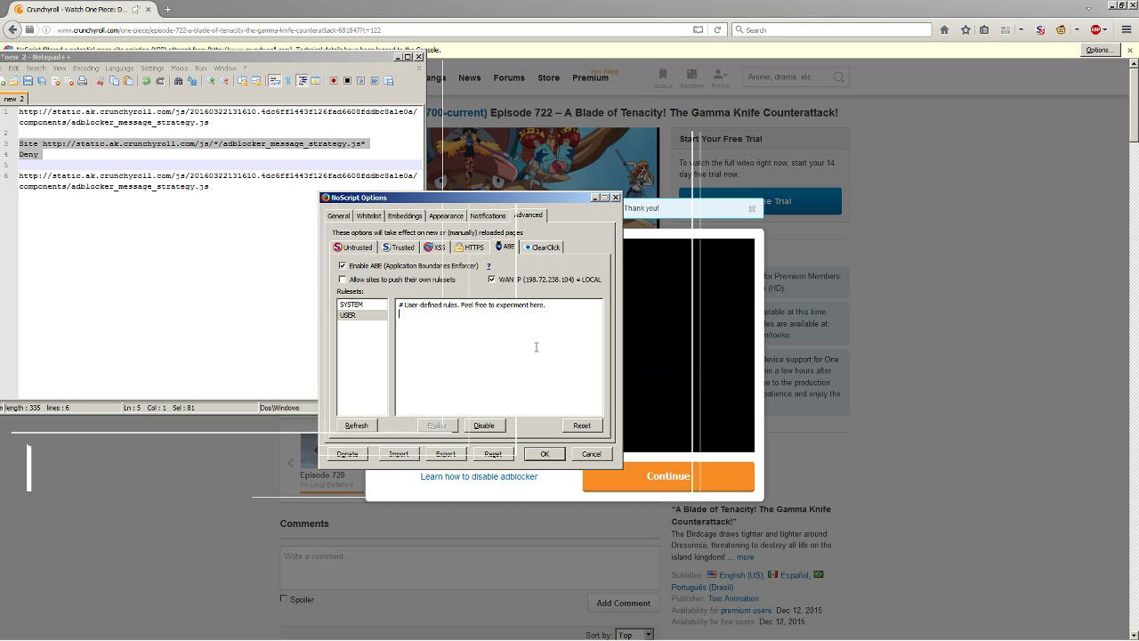
key(ctrl+v)
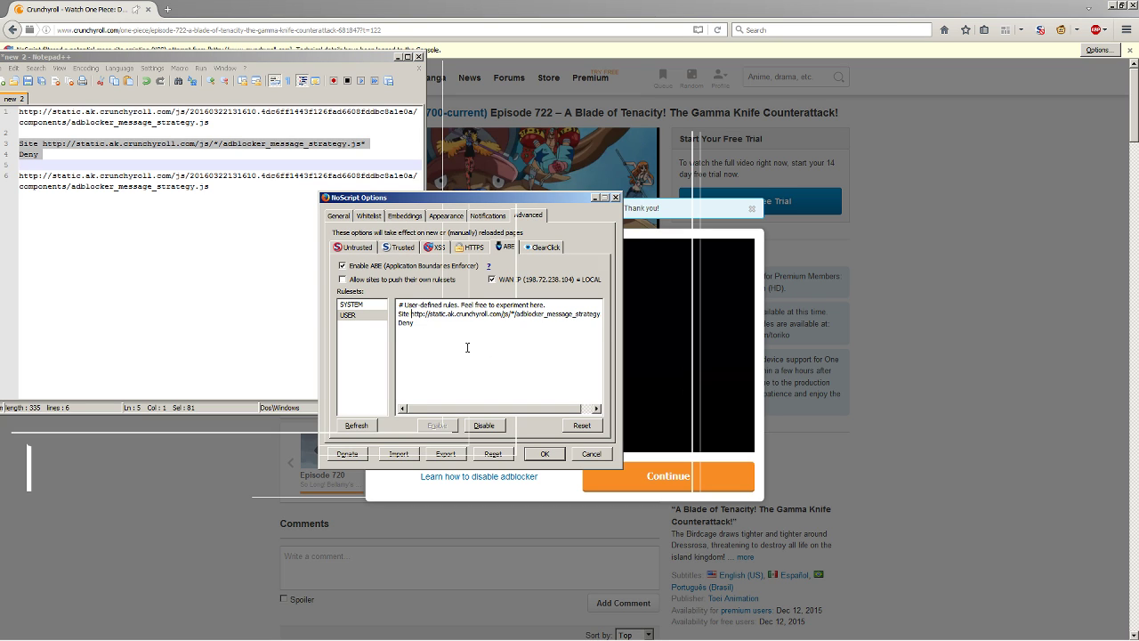
key(Up)
key(End)
key(Down)
key(Home)
click(545, 454)
Reload the Crunchyroll Episode 722 page with F5 and stop the unresponsive Flash plugin.
click(164, 442)
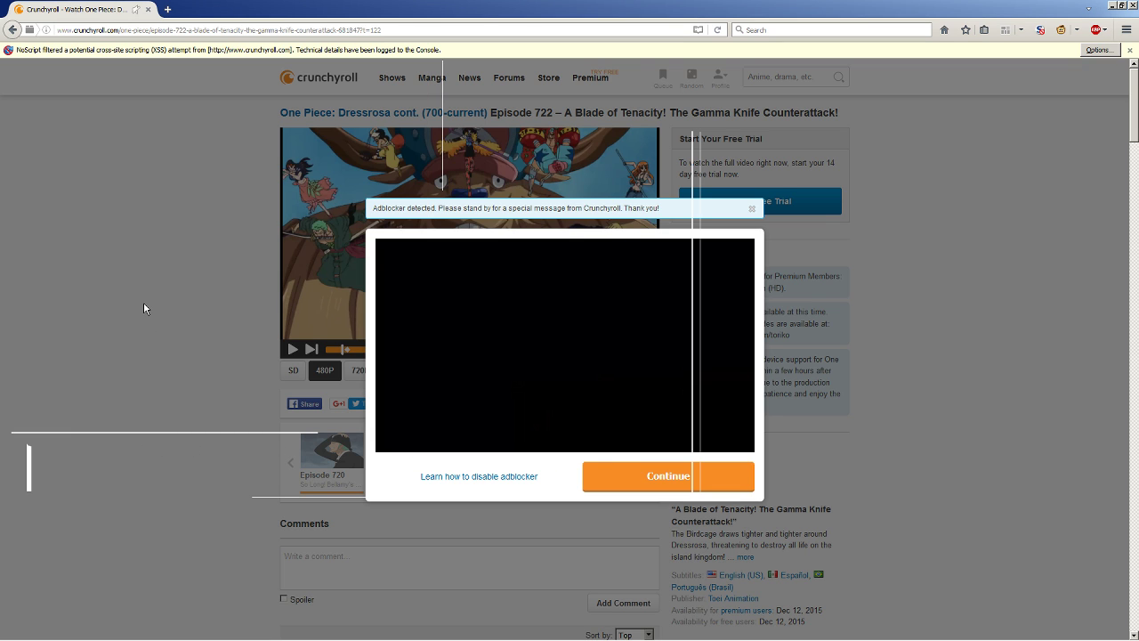
key(F5)
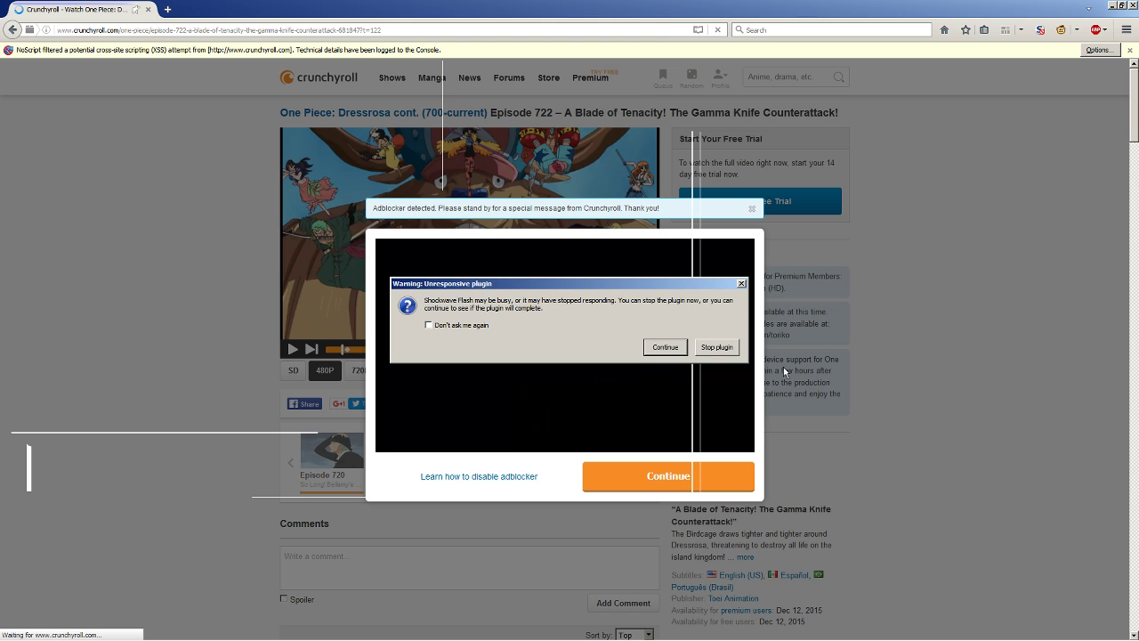
click(719, 349)
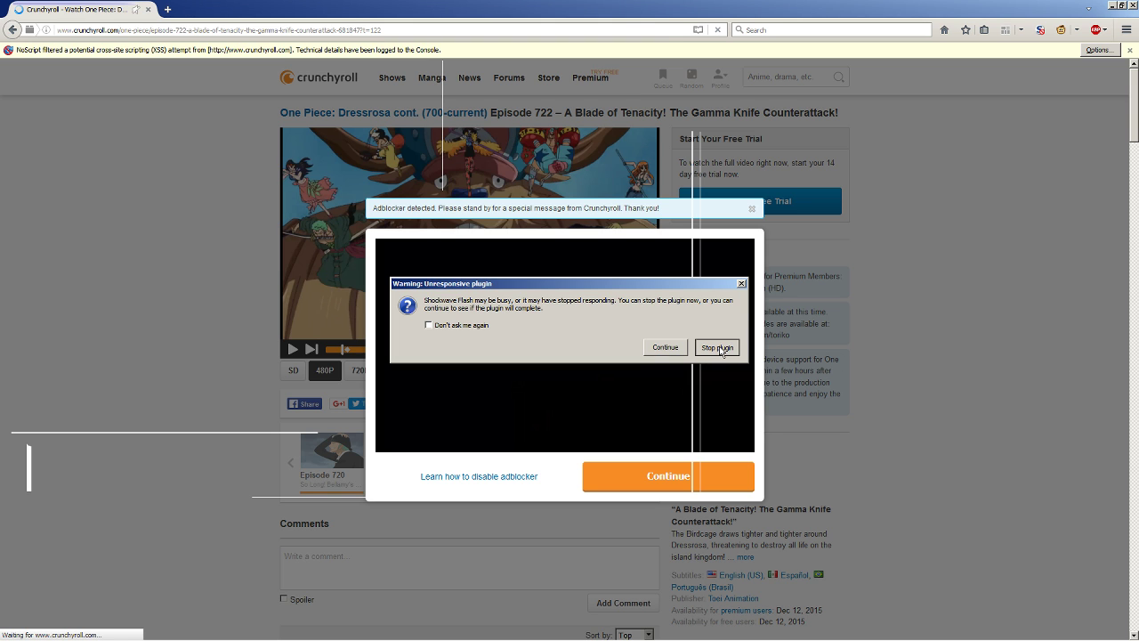
key(ctrl+l)
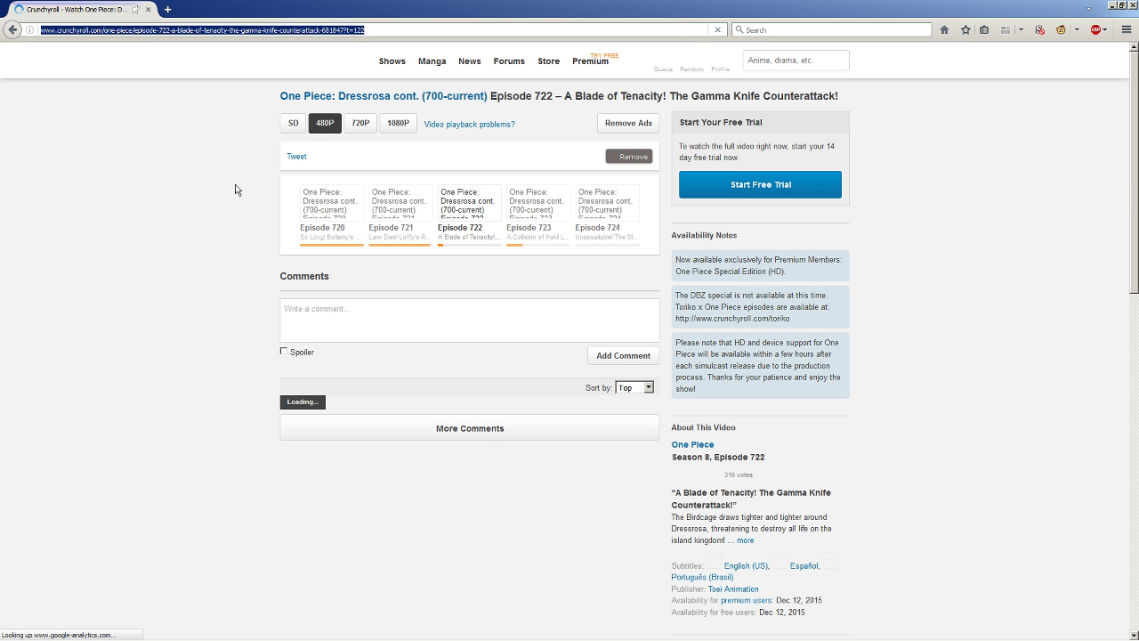